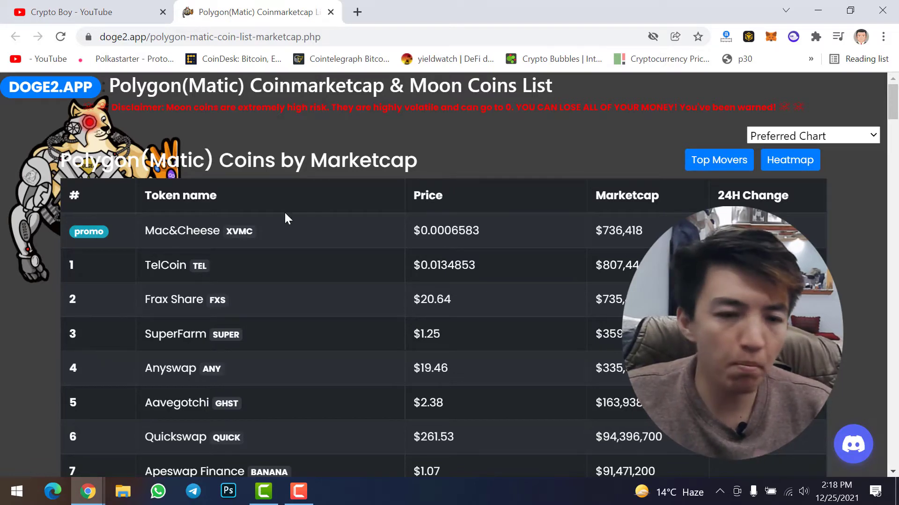
Step: Scroll DOGE2.APP's Polygon coin rankings down to about rank 47, then switch to the CoinMarketCap window
{"action": "scroll", "coordinate": [285, 214], "scroll_direction": "down", "scroll_amount": 6}
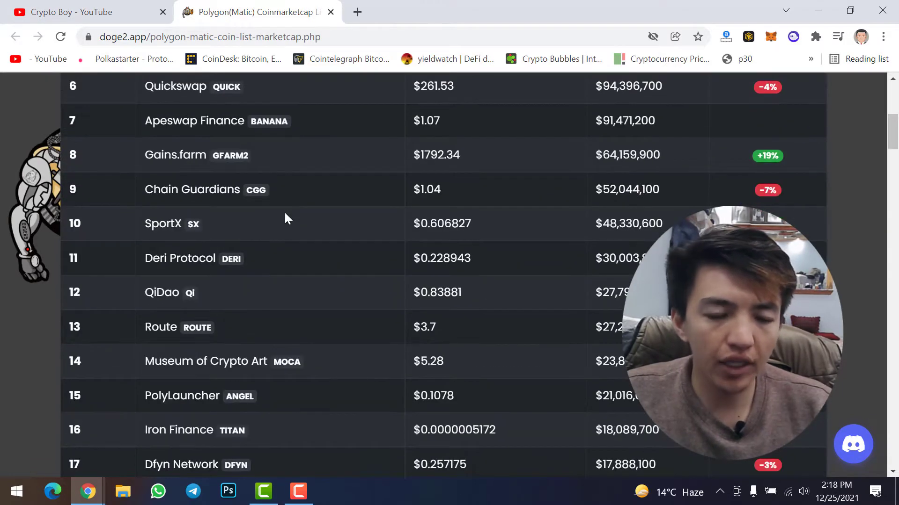
{"action": "scroll", "coordinate": [284, 212], "scroll_direction": "down", "scroll_amount": 3}
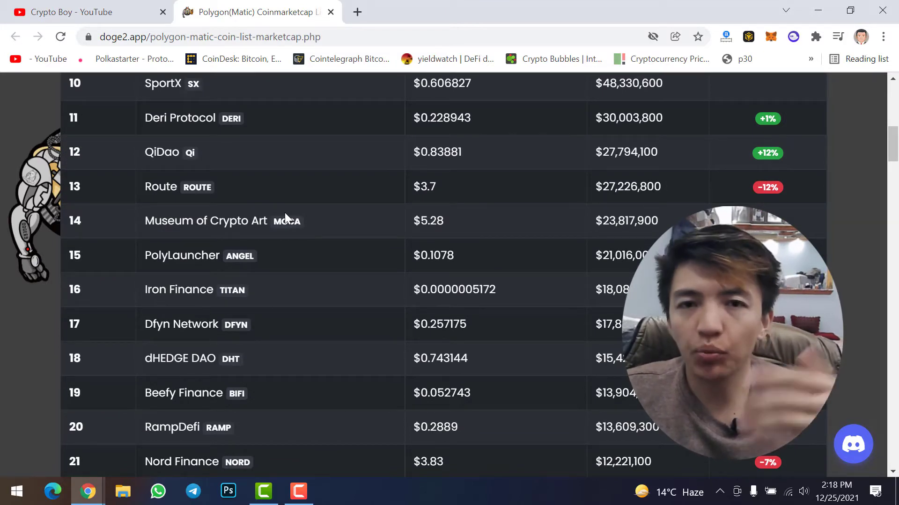
{"action": "scroll", "coordinate": [295, 216], "scroll_direction": "down", "scroll_amount": 10}
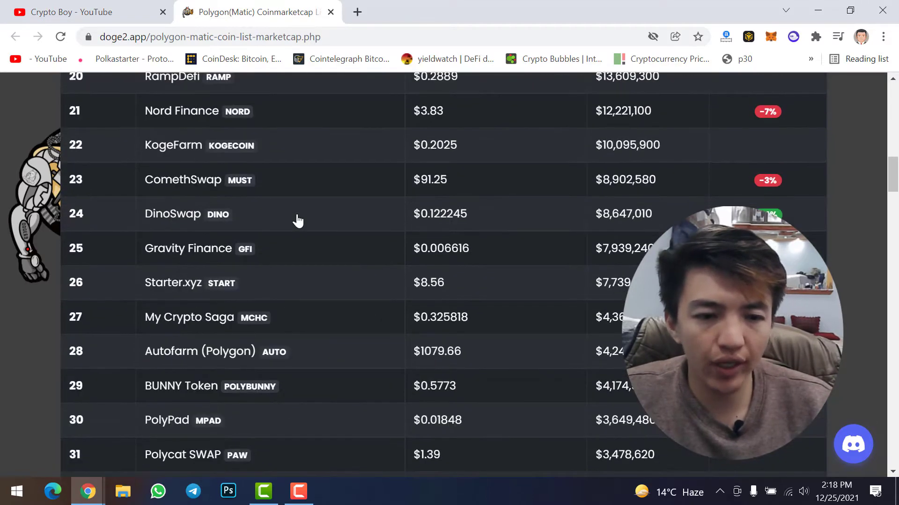
{"action": "scroll", "coordinate": [297, 221], "scroll_direction": "down", "scroll_amount": 1}
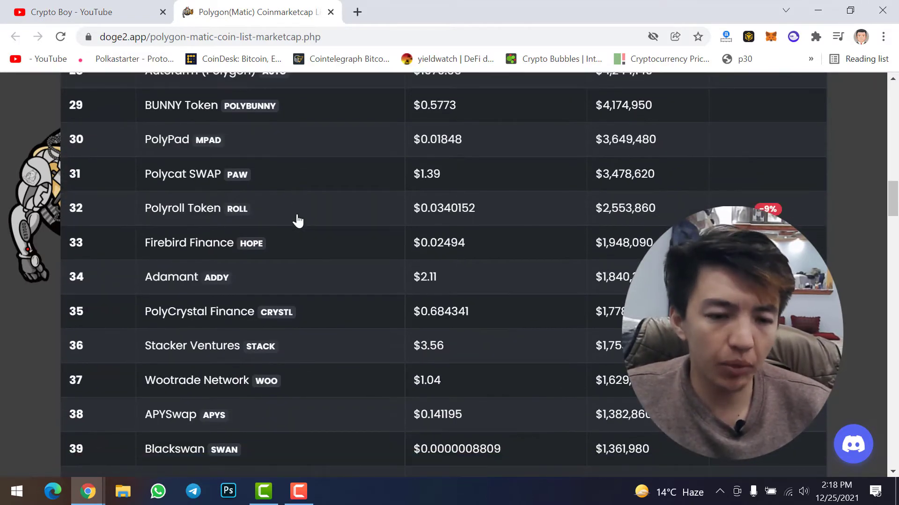
{"action": "scroll", "coordinate": [298, 221], "scroll_direction": "down", "scroll_amount": 3}
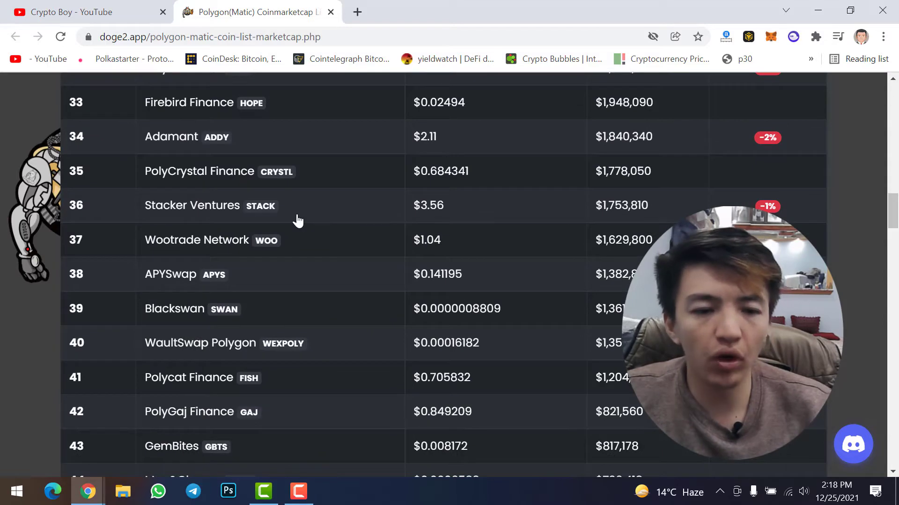
{"action": "scroll", "coordinate": [297, 221], "scroll_direction": "down", "scroll_amount": 3}
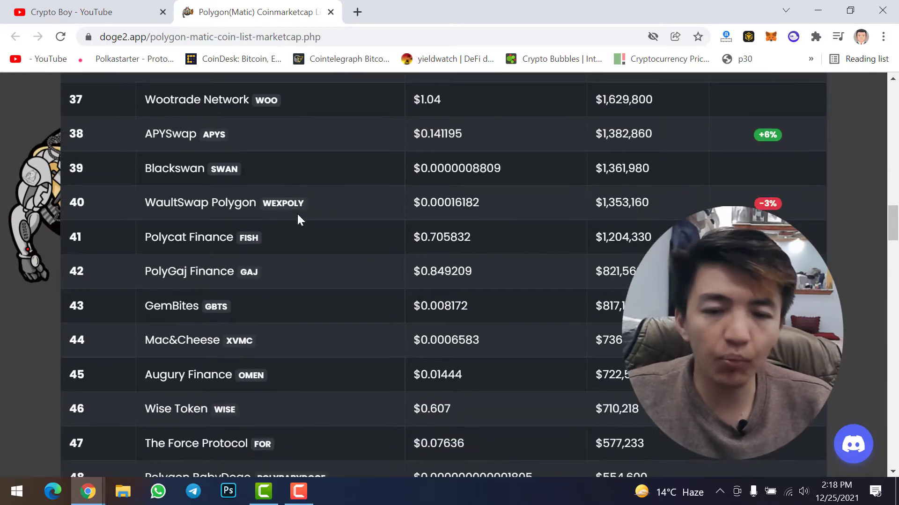
{"action": "key", "text": "alt+Tab"}
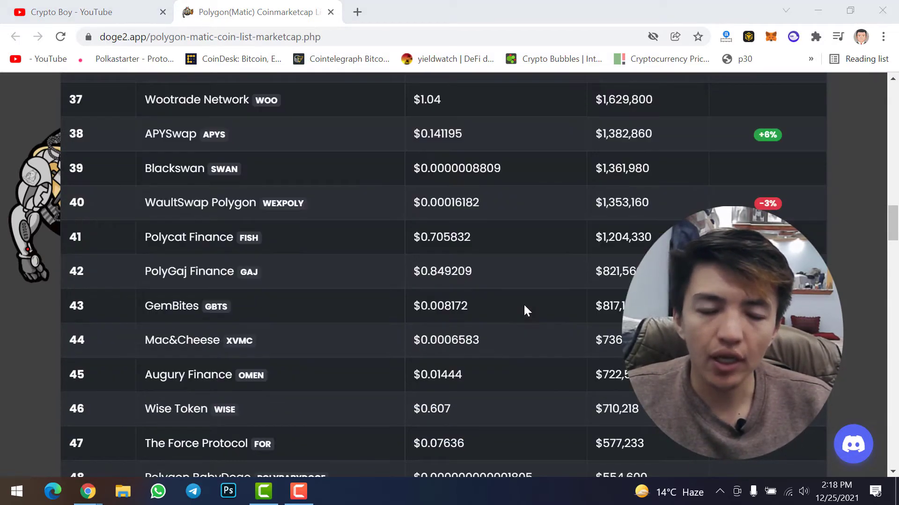
Step: Scroll CoinMarketCap's price table to Polygon (MATIC) at rank 14 and check its circulating supply
{"action": "scroll", "coordinate": [351, 248], "scroll_direction": "up", "scroll_amount": 15}
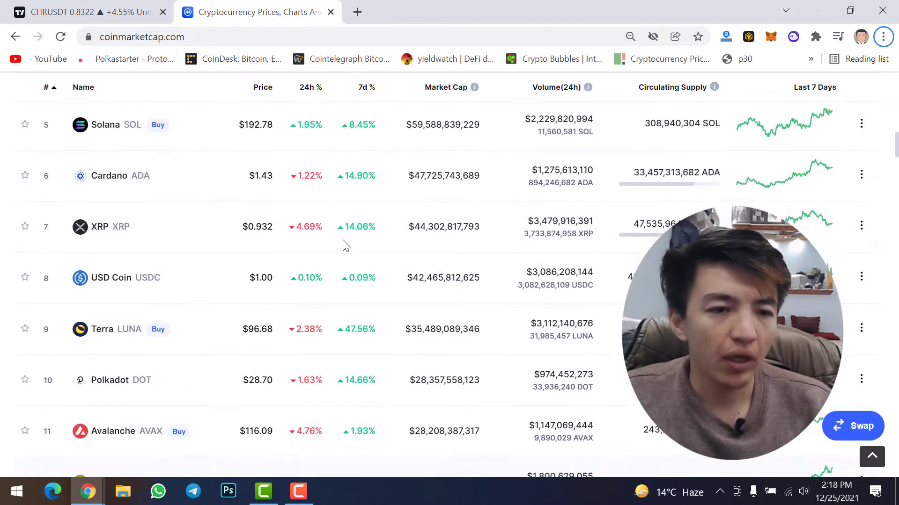
{"action": "scroll", "coordinate": [345, 245], "scroll_direction": "down", "scroll_amount": 10}
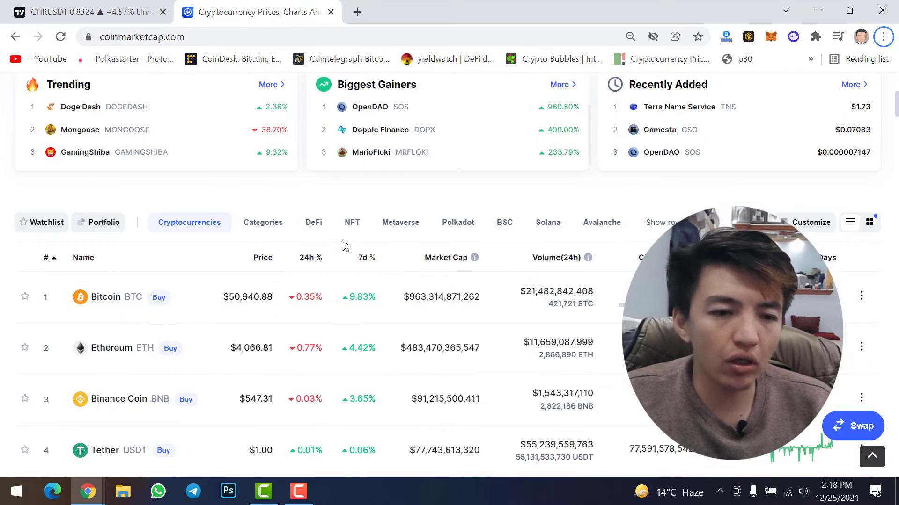
{"action": "scroll", "coordinate": [344, 244], "scroll_direction": "down", "scroll_amount": 6}
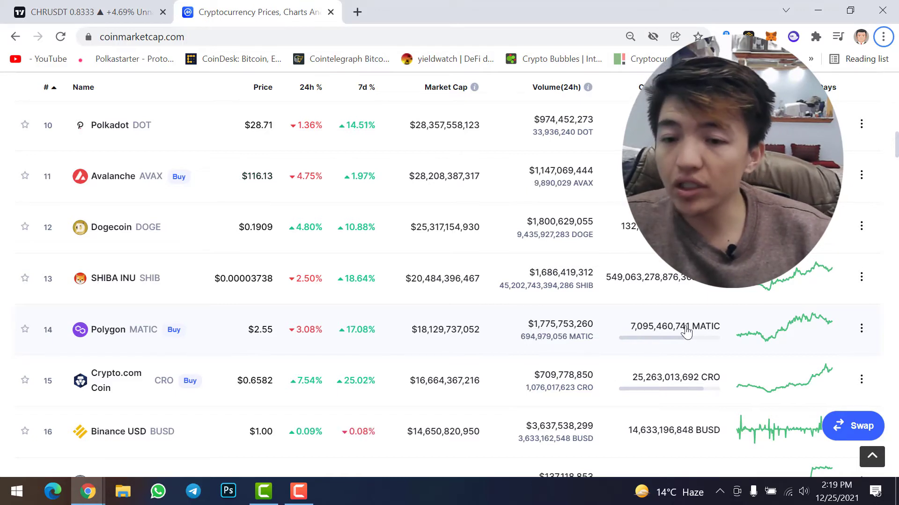
{"action": "mouse_move", "coordinate": [664, 333]}
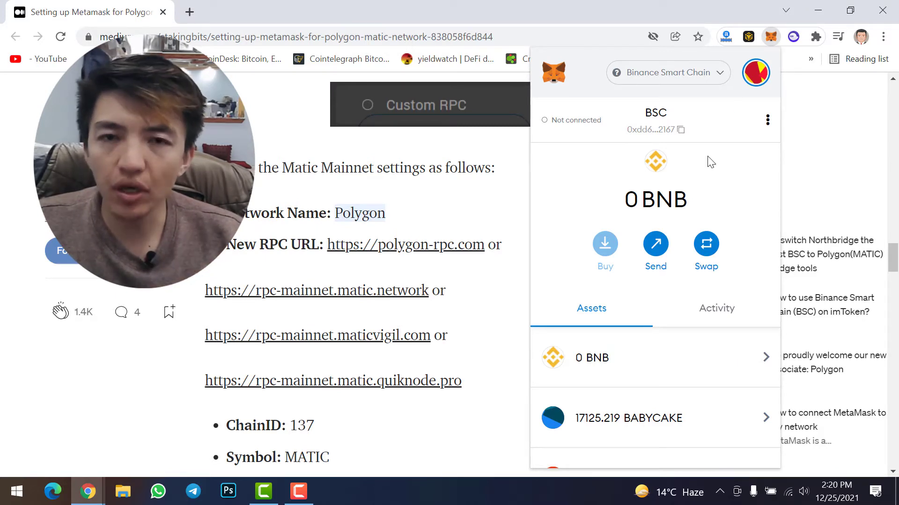
Step: Go through the account menu to Settings > Networks and start adding a new network
{"action": "left_click", "coordinate": [767, 121]}
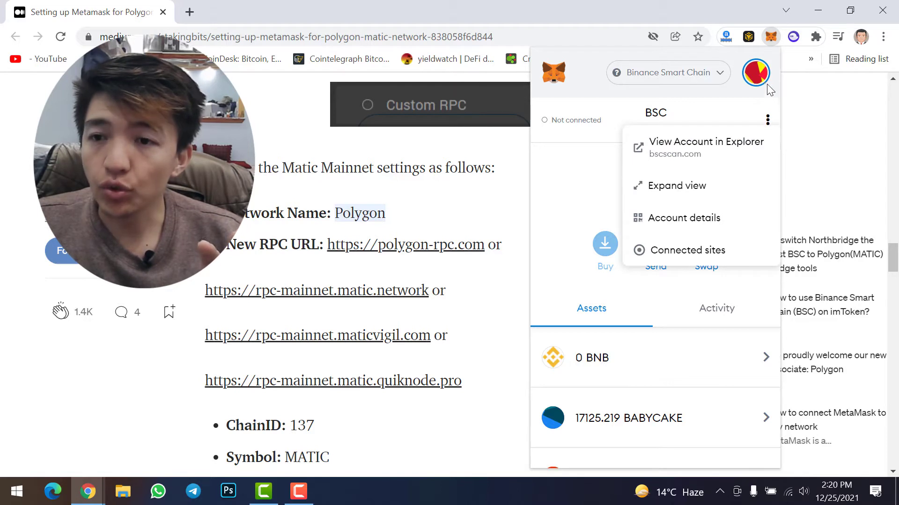
{"action": "left_click", "coordinate": [756, 76]}
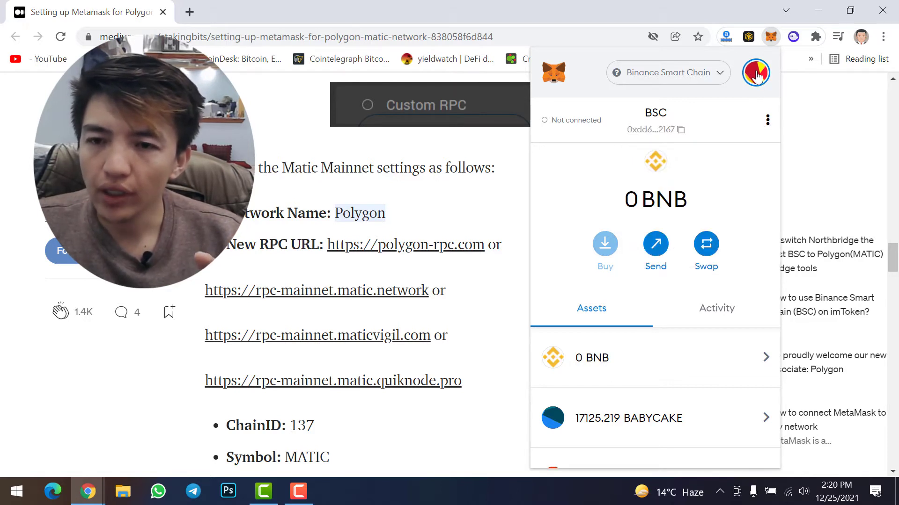
{"action": "left_click", "coordinate": [756, 77]}
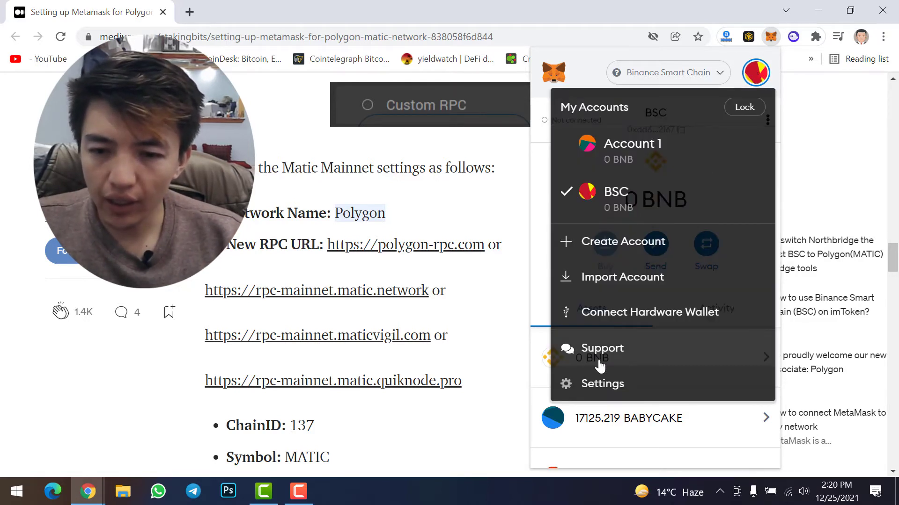
{"action": "left_click", "coordinate": [596, 384]}
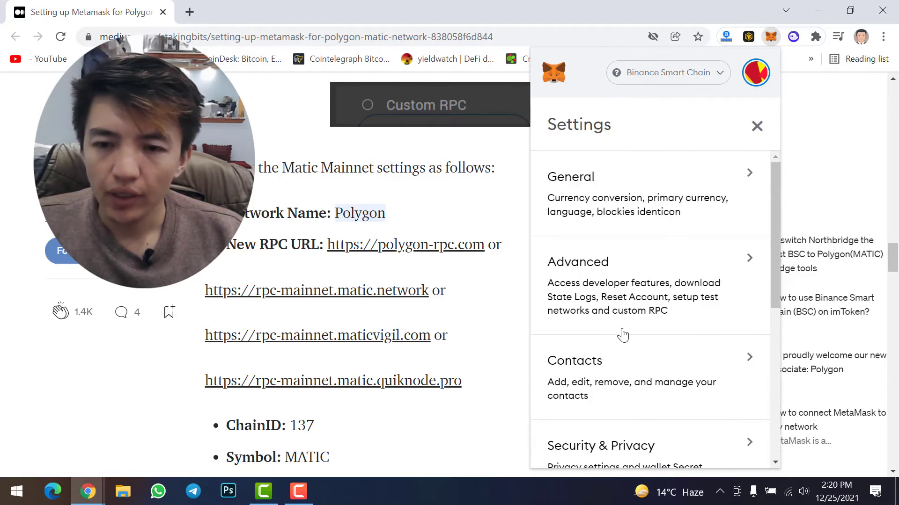
{"action": "scroll", "coordinate": [640, 277], "scroll_direction": "down", "scroll_amount": 5}
{"action": "scroll", "coordinate": [639, 276], "scroll_direction": "down", "scroll_amount": 3}
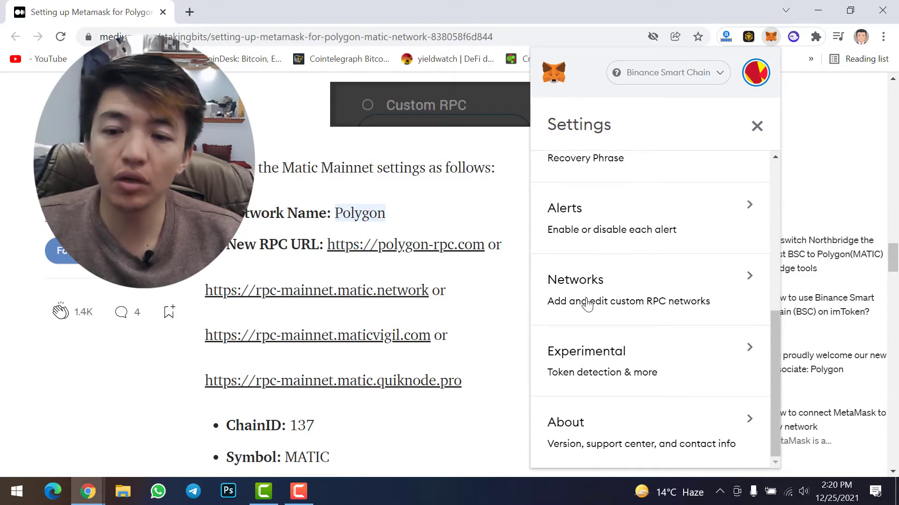
{"action": "left_click", "coordinate": [638, 285]}
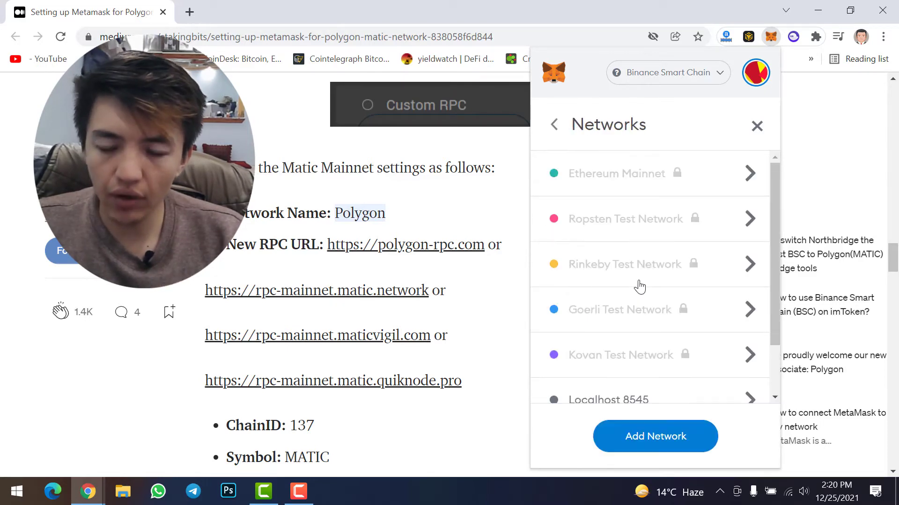
{"action": "left_click", "coordinate": [649, 439]}
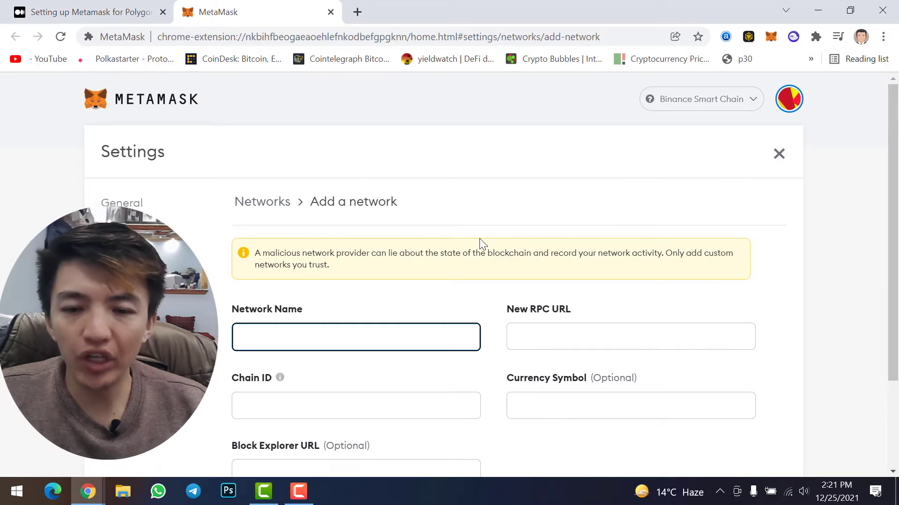
Step: Find the Matic Mainnet settings in the Medium guide and select the network name 'Polygon'
{"action": "scroll", "coordinate": [479, 238], "scroll_direction": "down", "scroll_amount": 3}
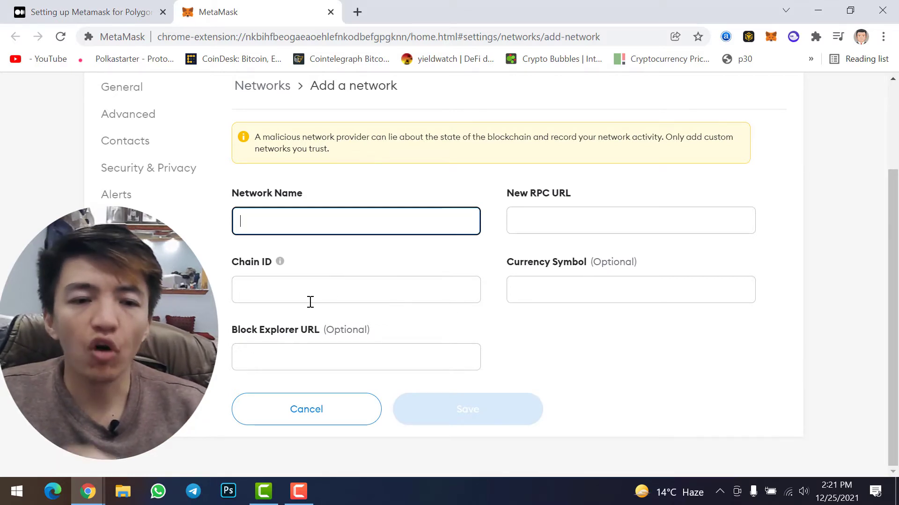
{"action": "left_click", "coordinate": [89, 10]}
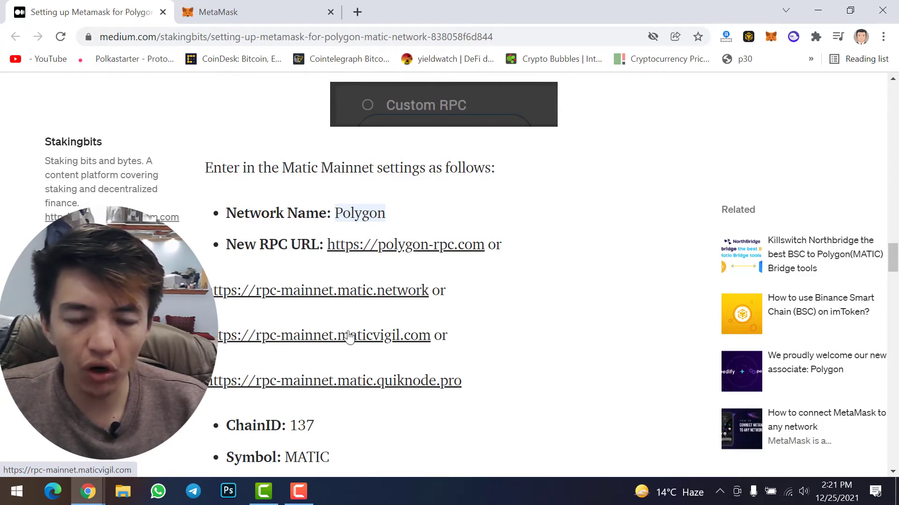
{"action": "scroll", "coordinate": [352, 337], "scroll_direction": "down", "scroll_amount": 1}
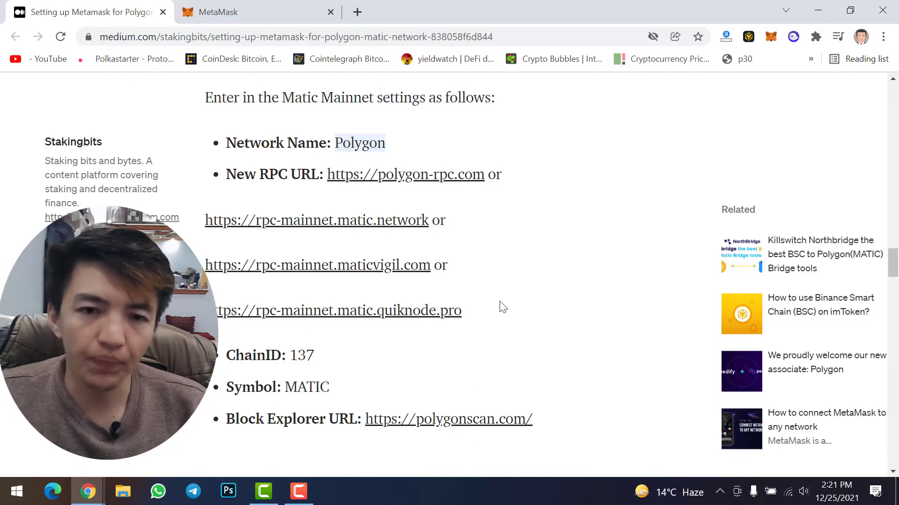
{"action": "scroll", "coordinate": [503, 299], "scroll_direction": "up", "scroll_amount": 1}
{"action": "double_click", "coordinate": [366, 214]}
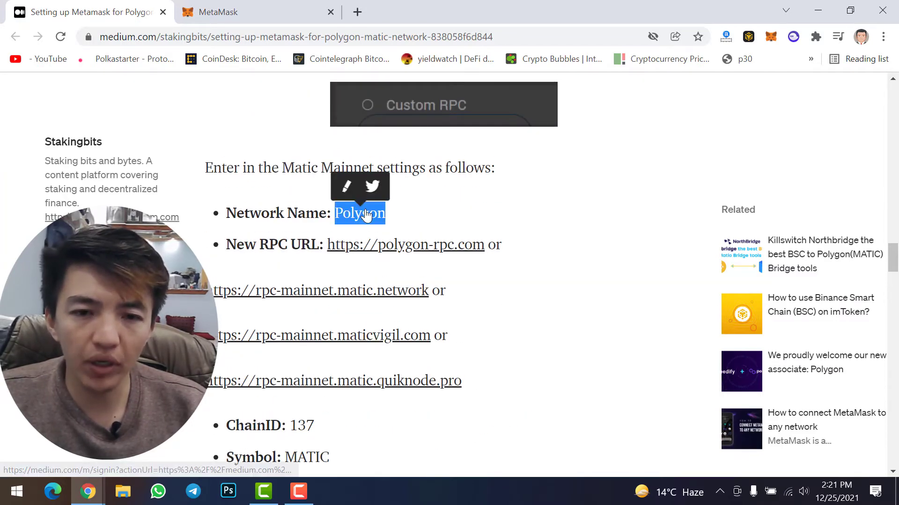
{"action": "left_click", "coordinate": [238, 19]}
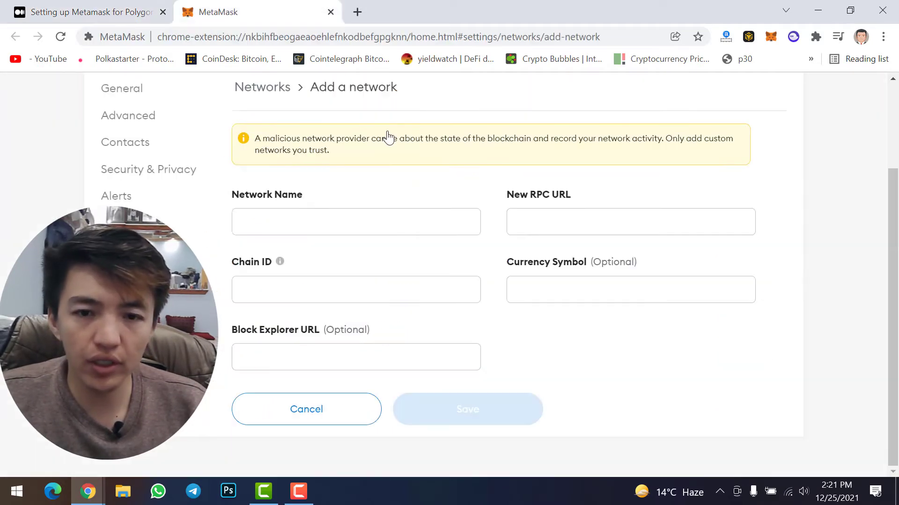
{"action": "type", "text": "Polygon"}
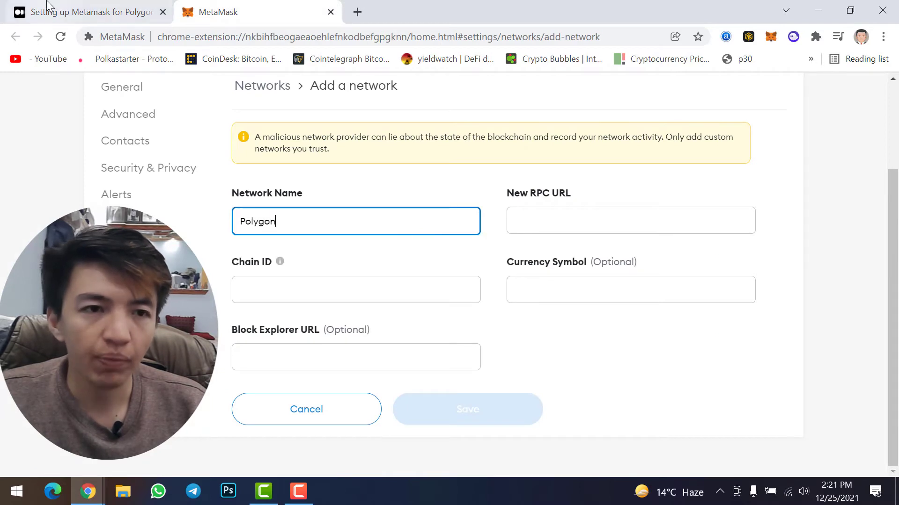
{"action": "left_click", "coordinate": [89, 12]}
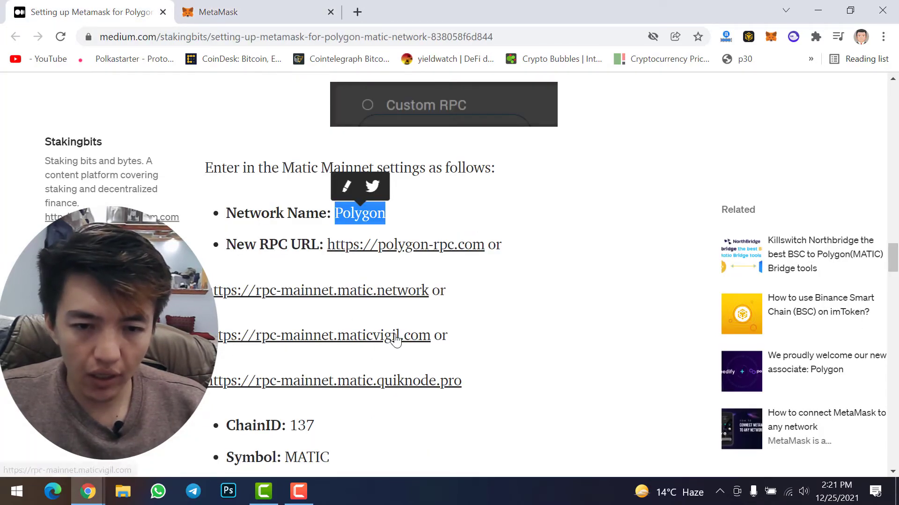
{"action": "left_click_drag", "start_coordinate": [436, 336], "coordinate": [354, 337]}
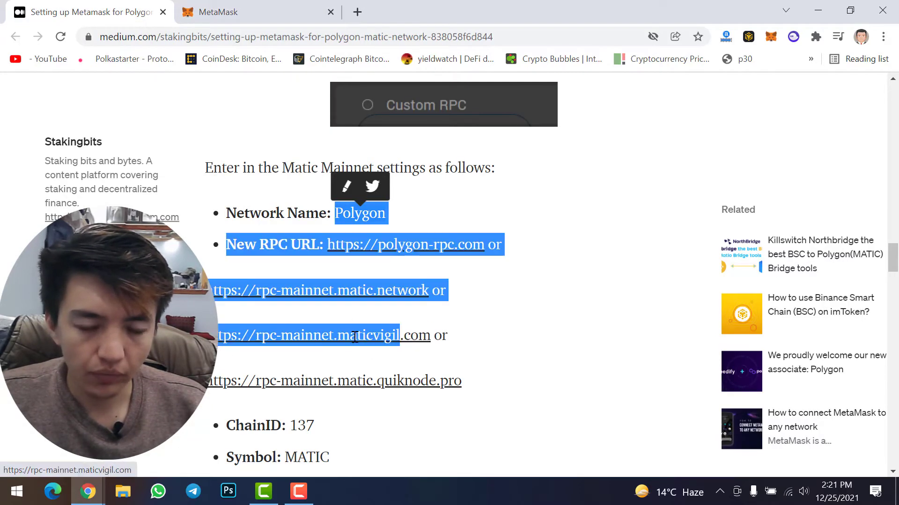
{"action": "left_click", "coordinate": [344, 343]}
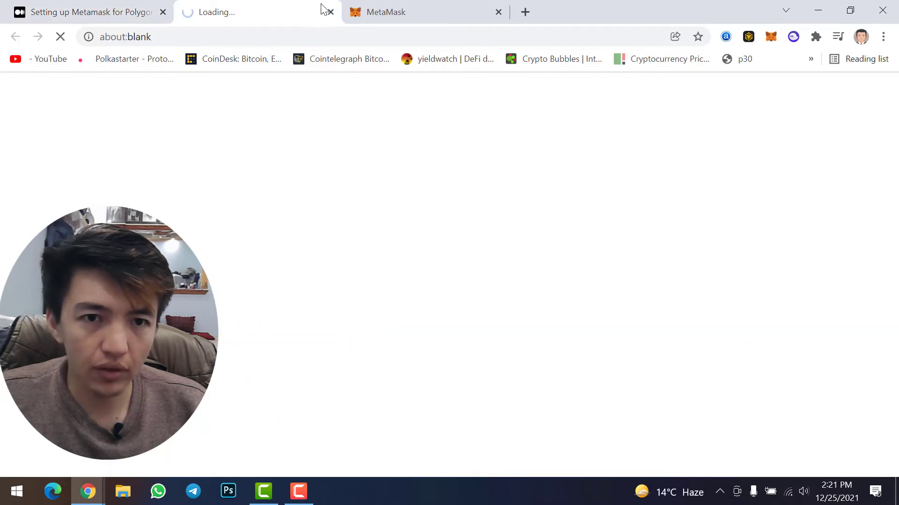
{"action": "double_click", "coordinate": [231, 40]}
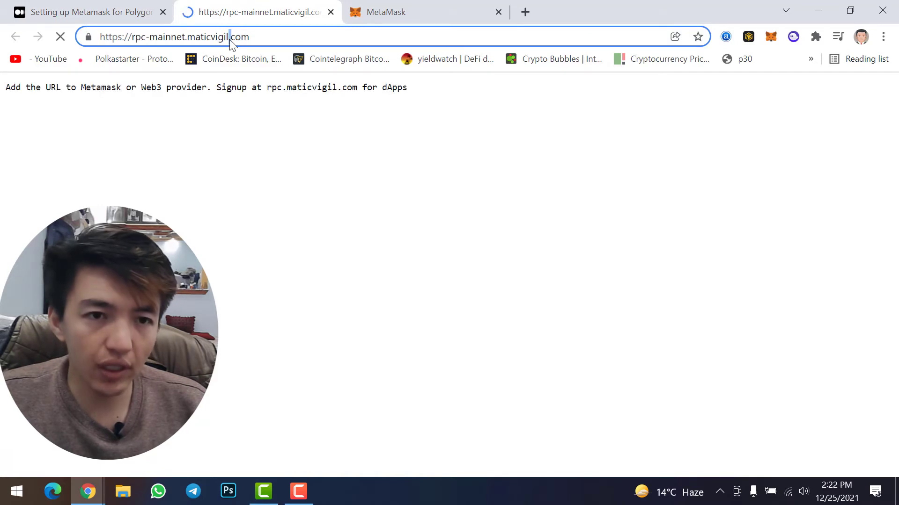
{"action": "triple_click", "coordinate": [249, 38]}
{"action": "key", "text": "ctrl+c"}
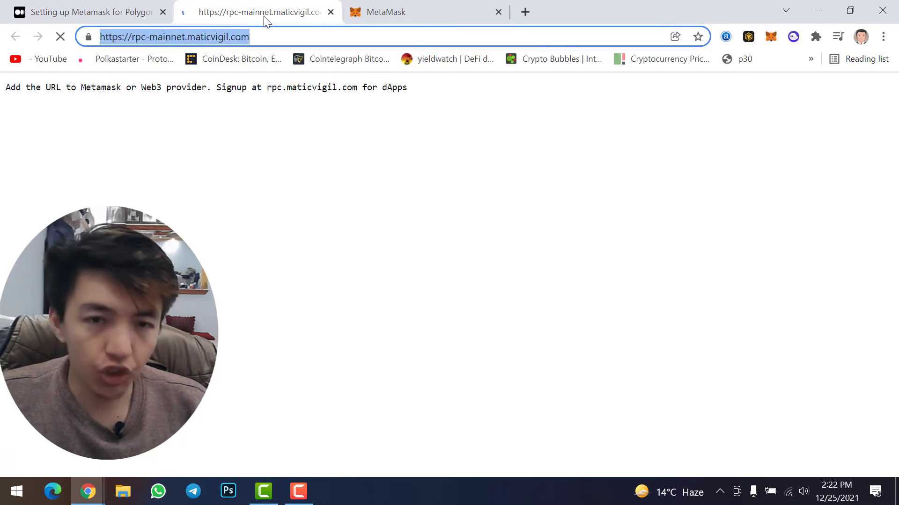
{"action": "left_click", "coordinate": [364, 12]}
{"action": "left_click", "coordinate": [536, 226]}
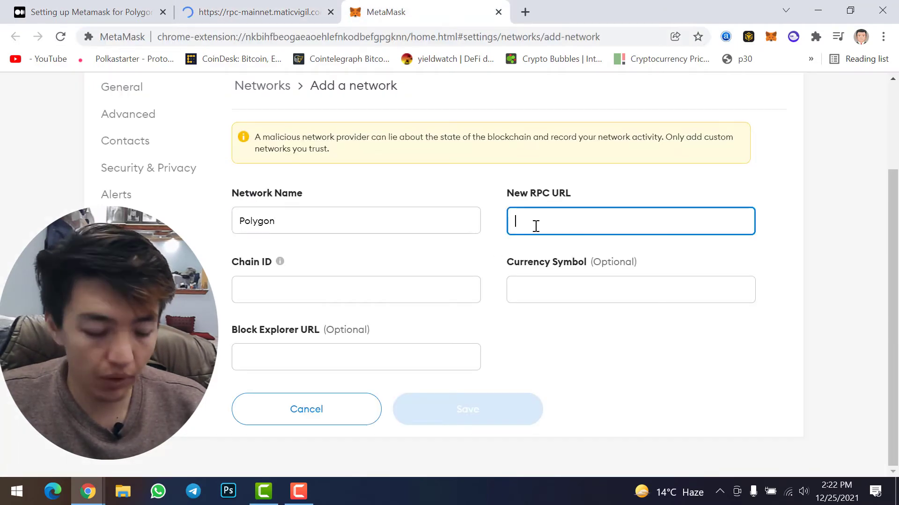
{"action": "key", "text": "ctrl+v"}
Step: Enter Chain ID 137 and currency symbol MATIC
{"action": "left_click", "coordinate": [339, 298]}
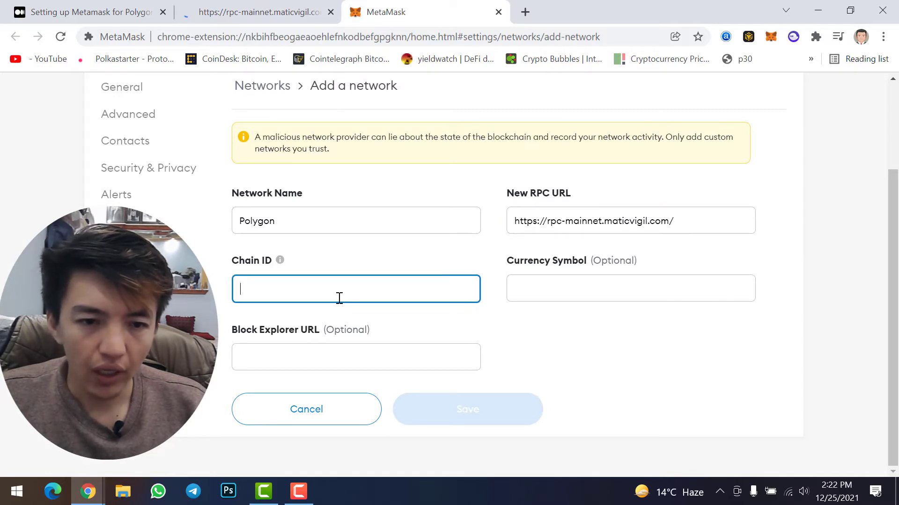
{"action": "type", "text": "137"}
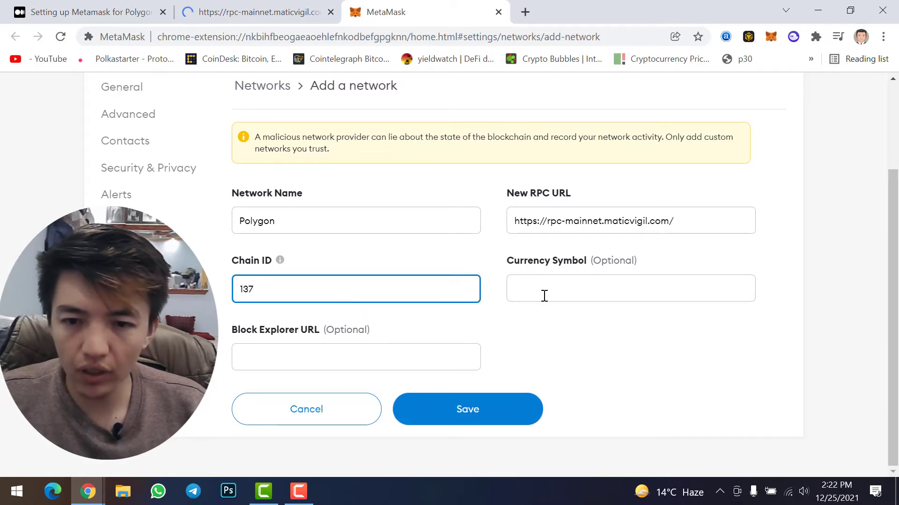
{"action": "left_click", "coordinate": [548, 286]}
{"action": "type", "text": "MATIC"}
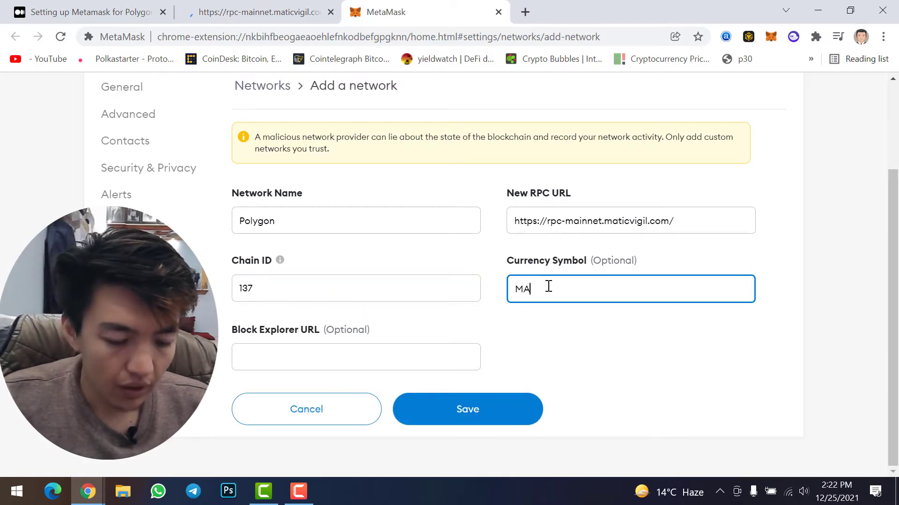
{"action": "left_click", "coordinate": [159, 7]}
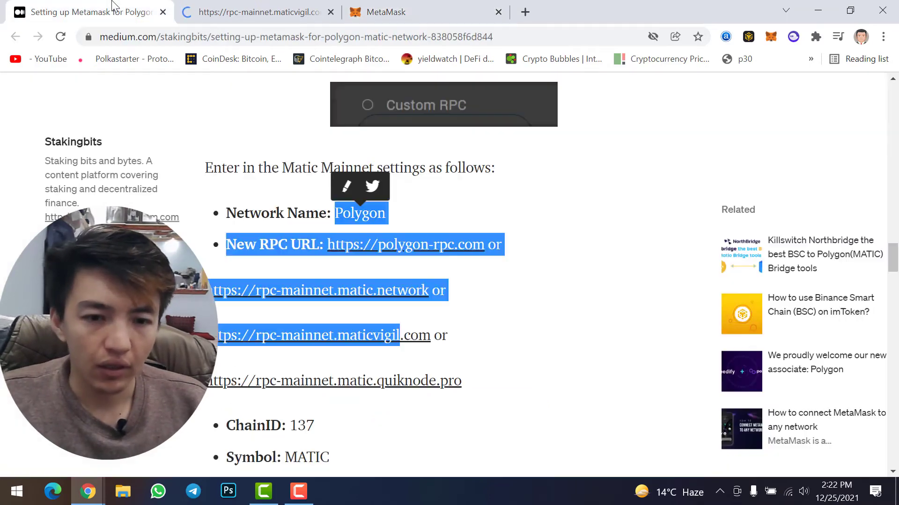
{"action": "scroll", "coordinate": [334, 412], "scroll_direction": "down", "scroll_amount": 3}
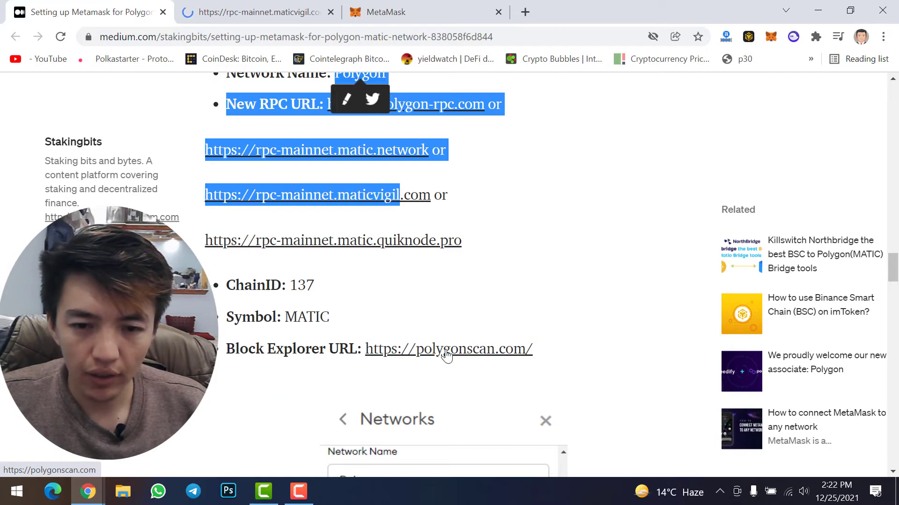
{"action": "left_click", "coordinate": [421, 355]}
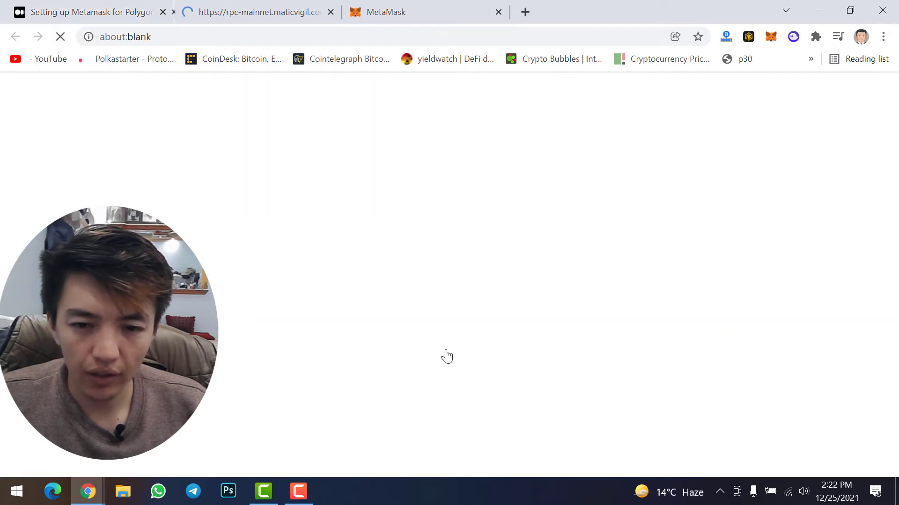
{"action": "left_click", "coordinate": [217, 38]}
{"action": "key", "text": "ctrl+c"}
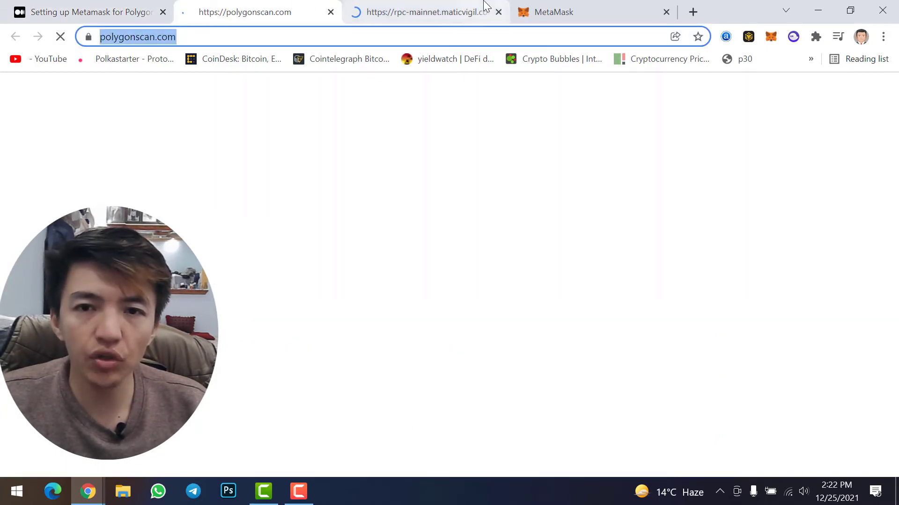
{"action": "left_click", "coordinate": [543, 12]}
{"action": "left_click", "coordinate": [286, 360]}
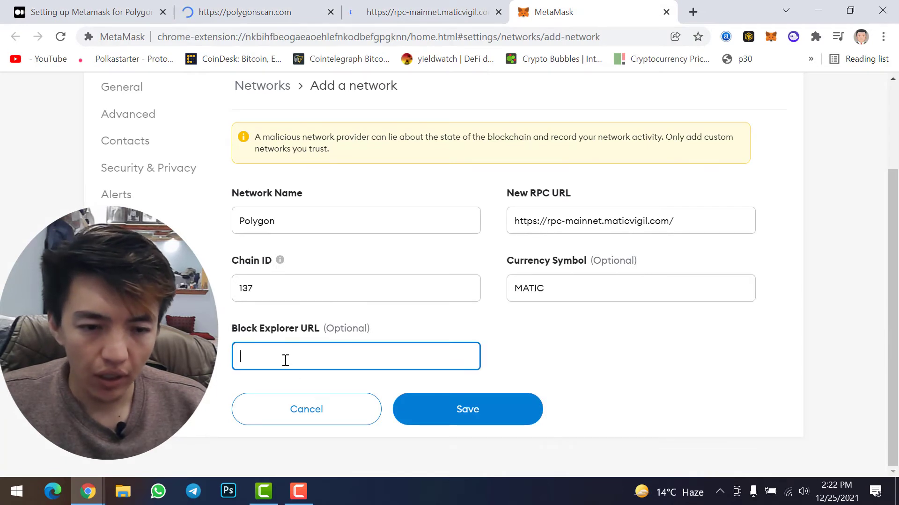
{"action": "key", "text": "ctrl+v"}
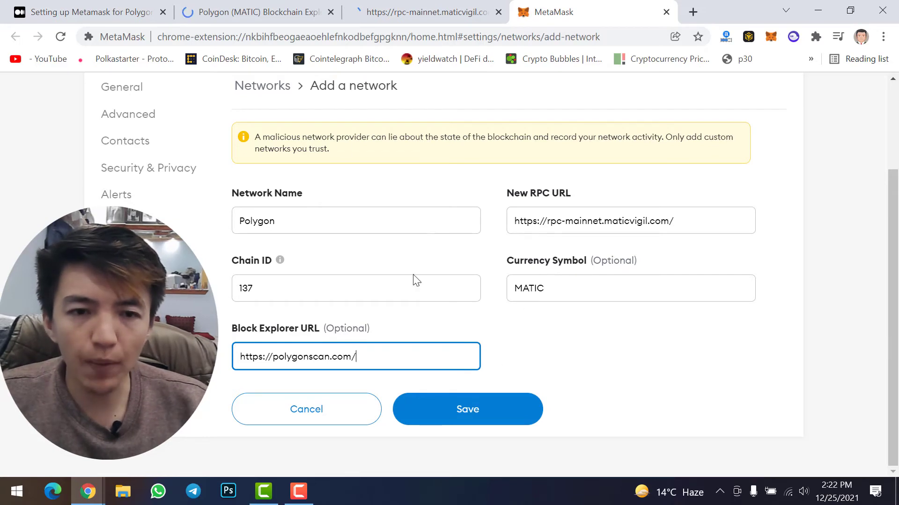
Step: Save the Polygon network, then copy the account address from the 0 MATIC wallet view
{"action": "left_click", "coordinate": [451, 414]}
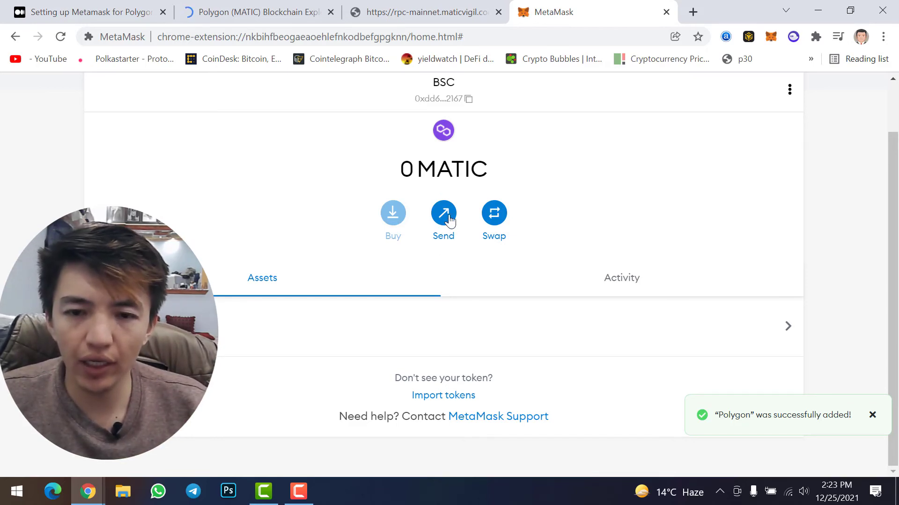
{"action": "left_click", "coordinate": [446, 94]}
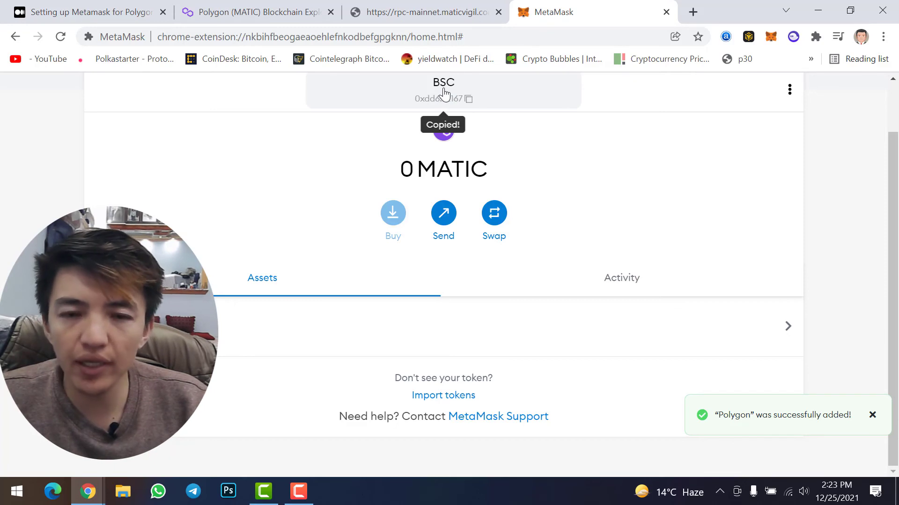